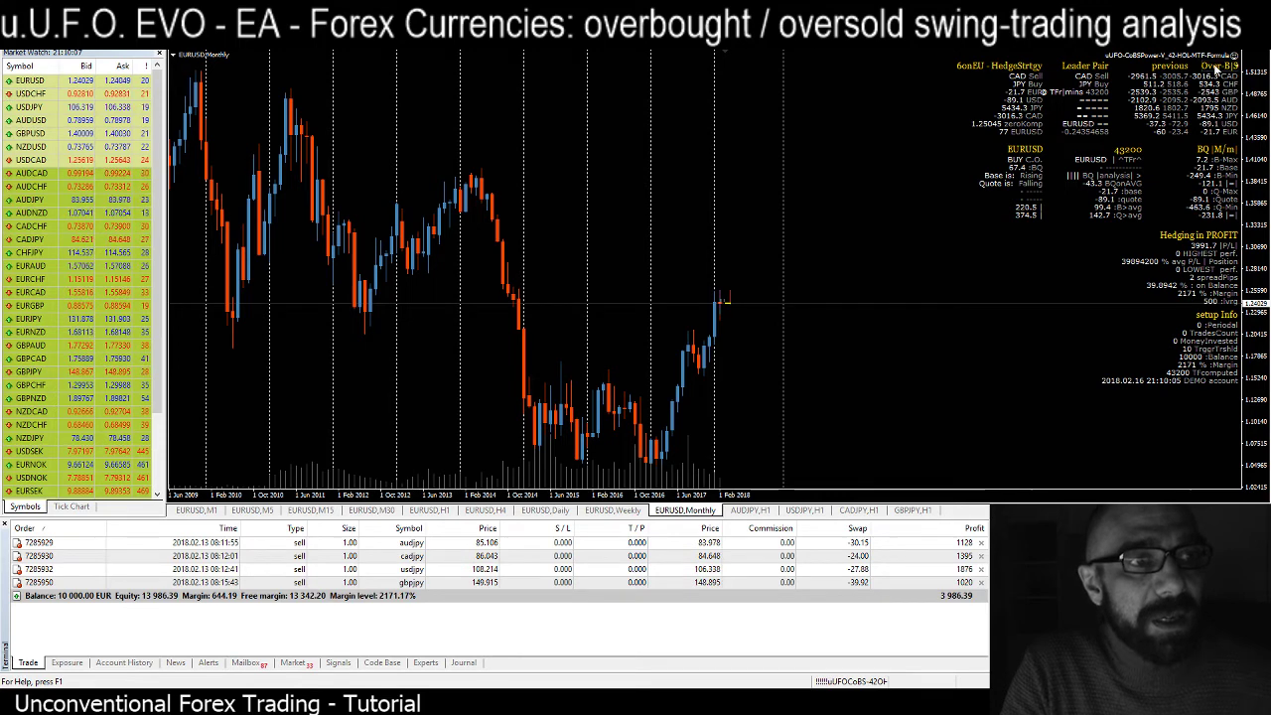
- Drag the Over-B|S label from the panel's top-right corner into the chart, beside the EURUSD block
{"action": "left_click_drag", "start_coordinate": [1216, 72], "coordinate": [927, 173]}
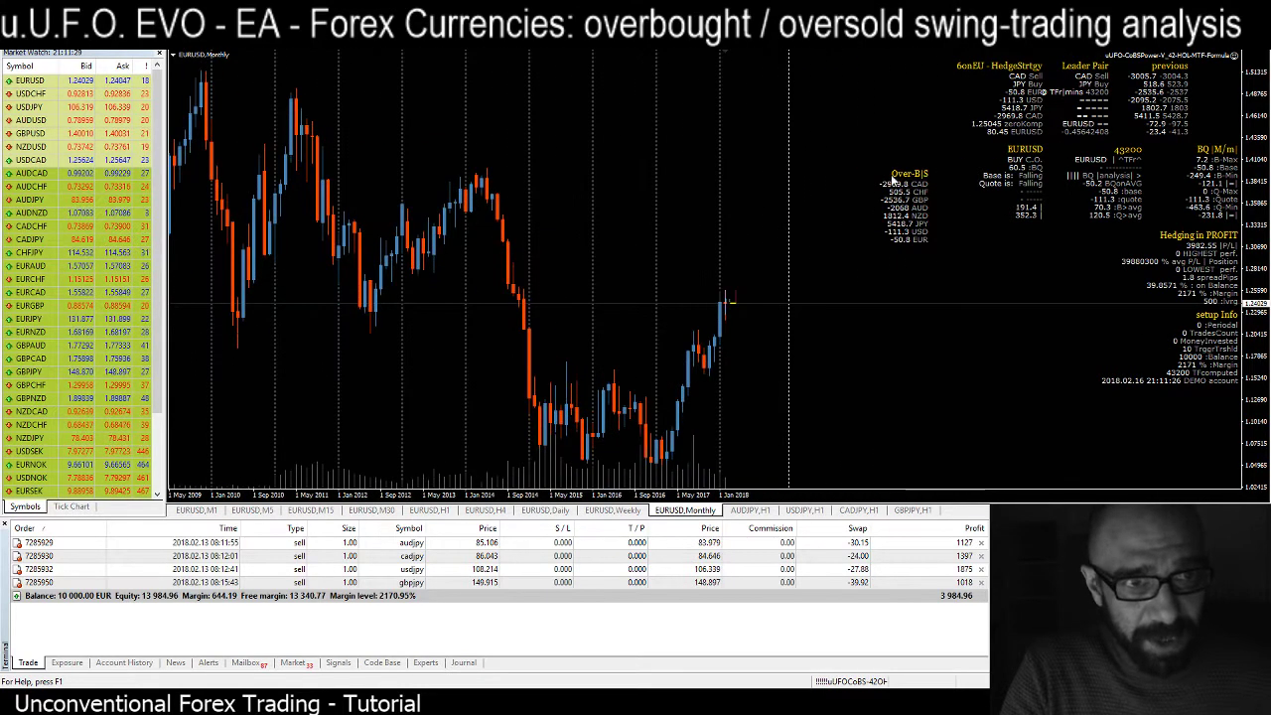
- Drag the Over-B|S label back to the top-right corner next to the 'previous' column
{"action": "mouse_move", "coordinate": [894, 178]}
{"action": "left_mouse_down"}
{"action": "mouse_move", "coordinate": [1061, 156]}
{"action": "mouse_move", "coordinate": [1234, 70]}
{"action": "left_mouse_up"}
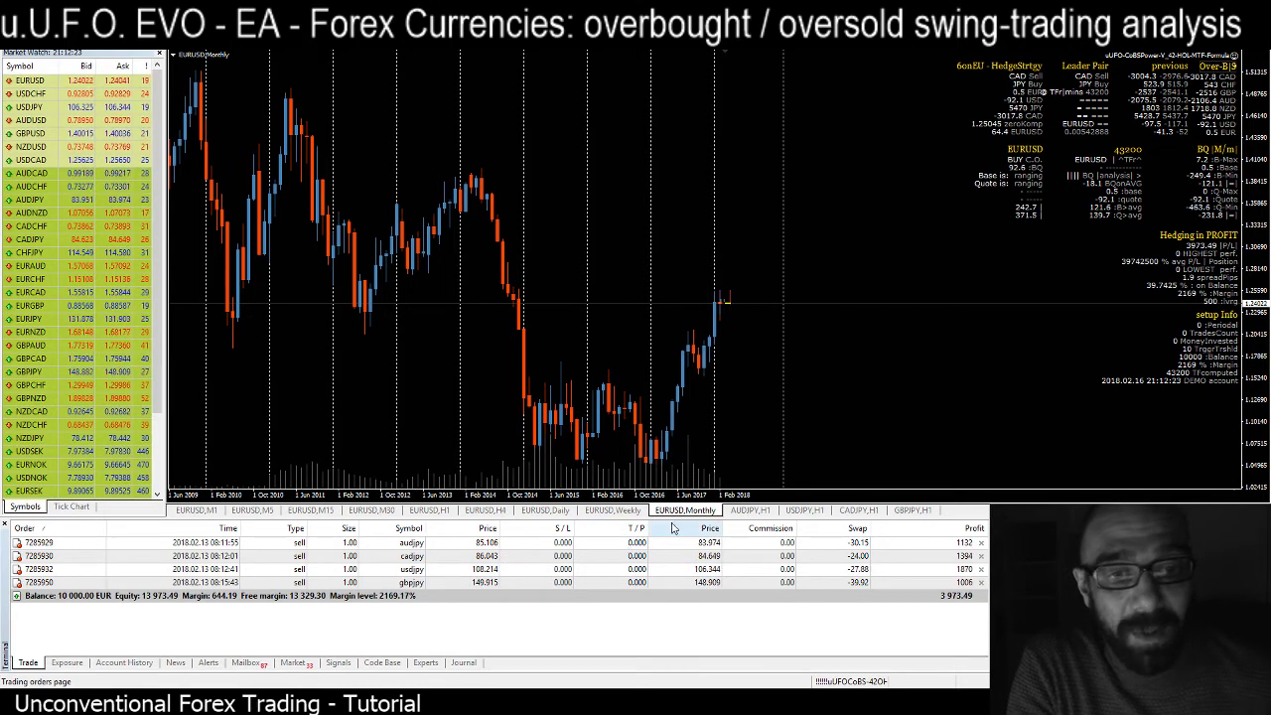
- Tile the chart windows and maximize the AUDJPY,H1 chart
{"action": "key", "text": "alt+r"}
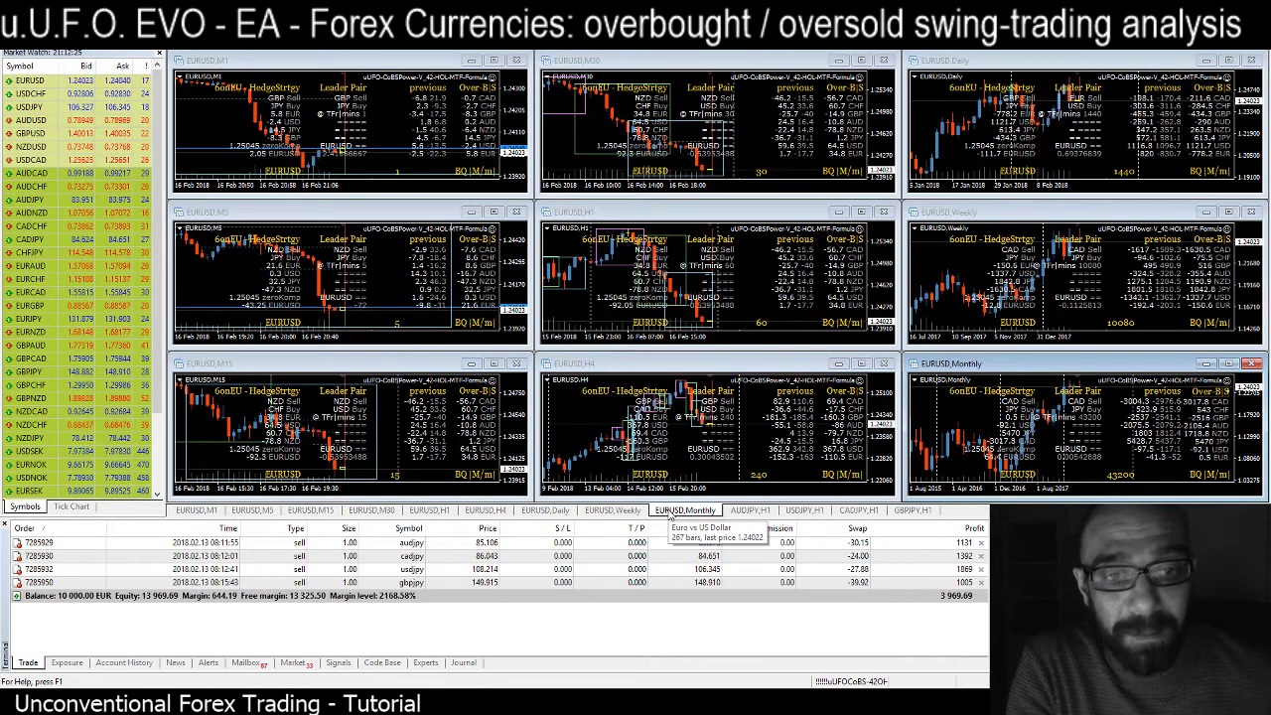
{"action": "left_click", "coordinate": [751, 510]}
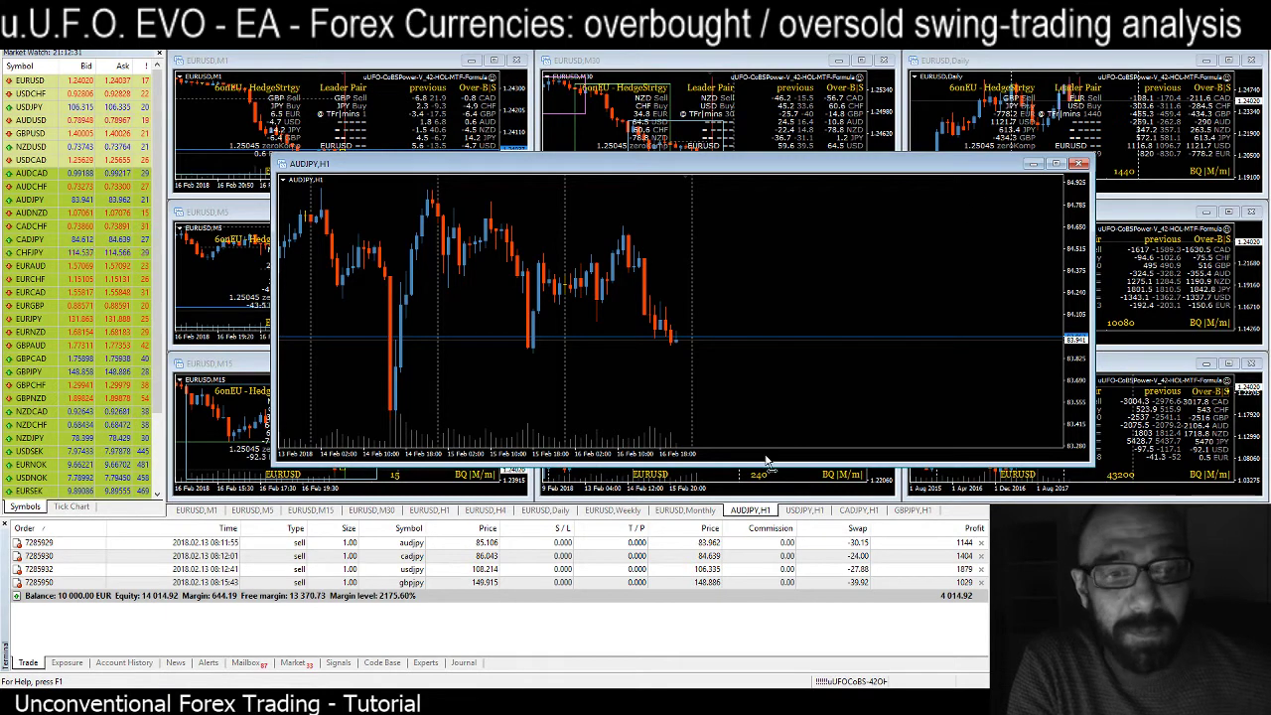
{"action": "double_click", "coordinate": [753, 511]}
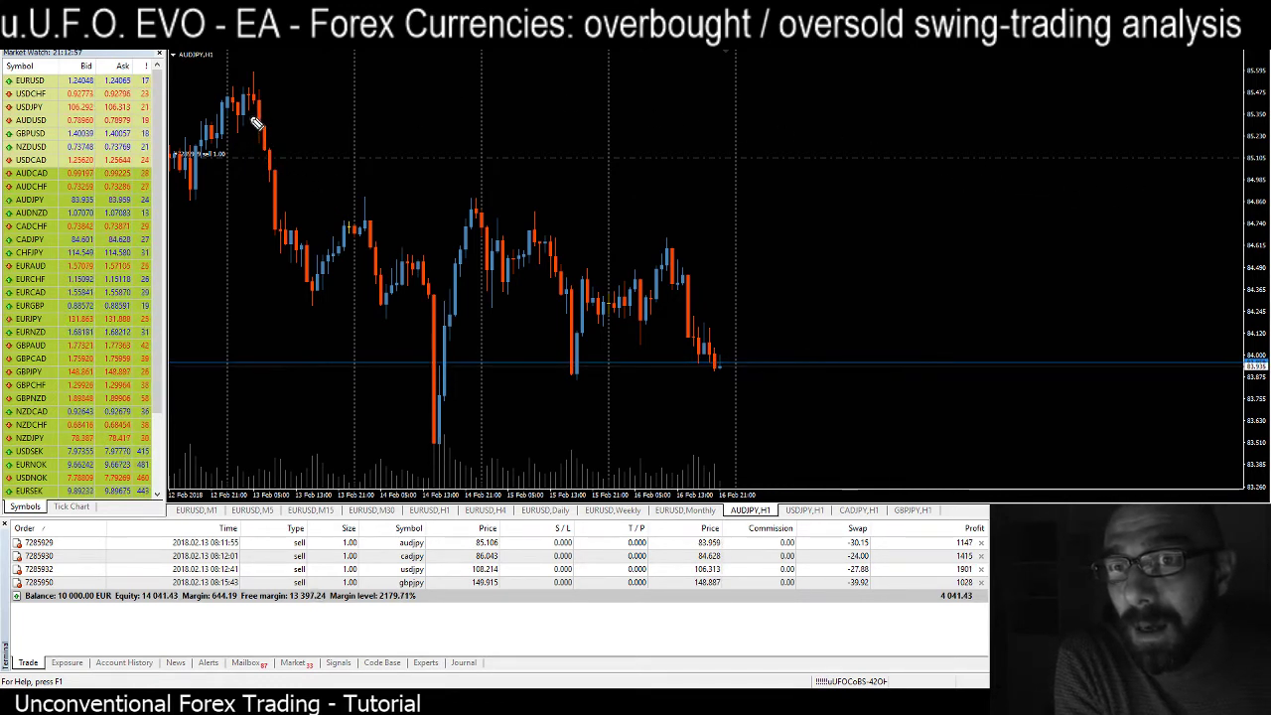
- Circle the AUDJPY sell entry near the 13 Feb high with the yellow pen
{"action": "mouse_move", "coordinate": [250, 120]}
{"action": "left_mouse_down"}
{"action": "mouse_move", "coordinate": [248, 193]}
{"action": "mouse_move", "coordinate": [295, 191]}
{"action": "left_mouse_up"}
{"action": "left_click_drag", "start_coordinate": [304, 145], "coordinate": [302, 122]}
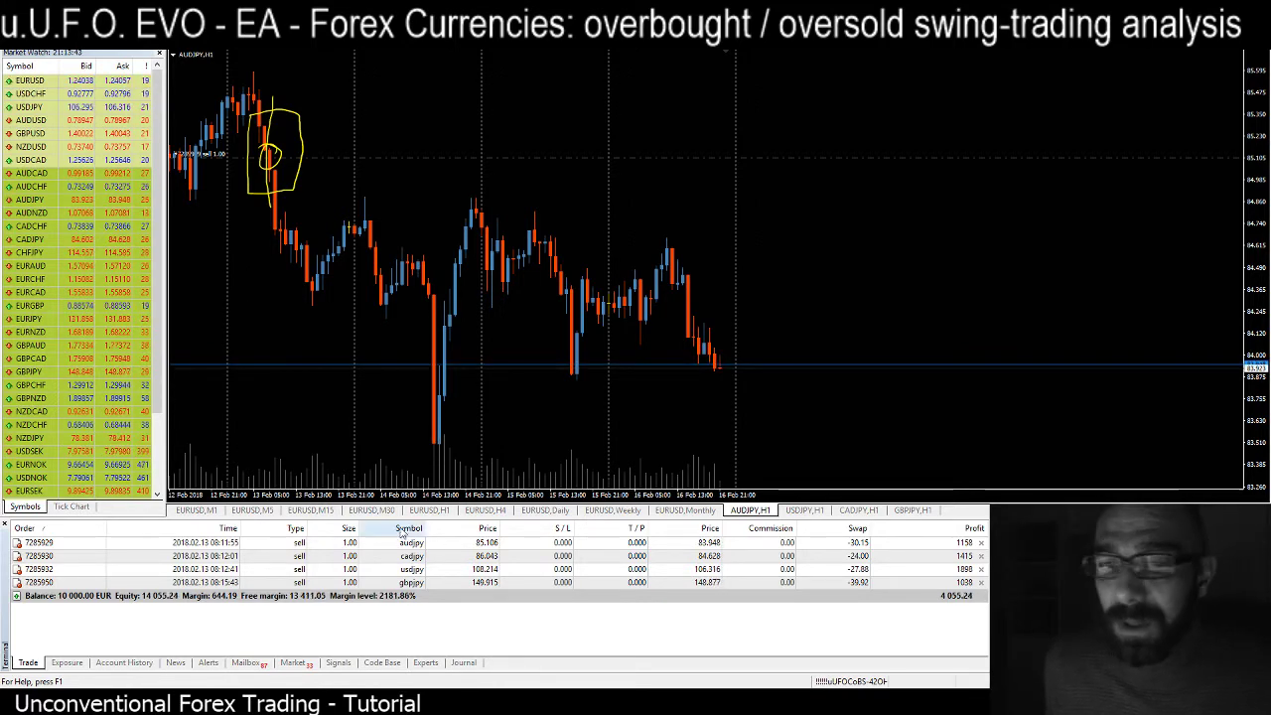
- Switch to the USDJPY,H1 chart tab to view its circled sell entry
{"action": "left_click", "coordinate": [812, 511]}
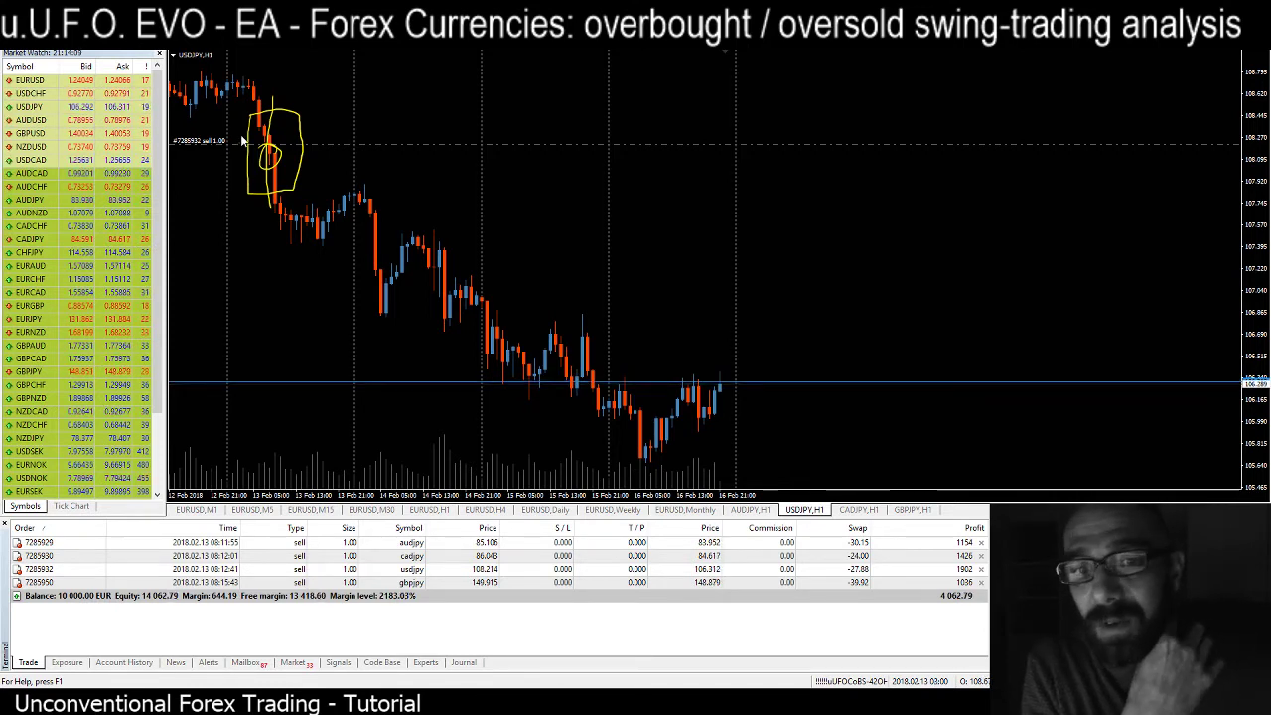
- View the CADJPY,H1 chart, then move on to the GBPJPY,H1 chart
{"action": "left_click", "coordinate": [867, 510]}
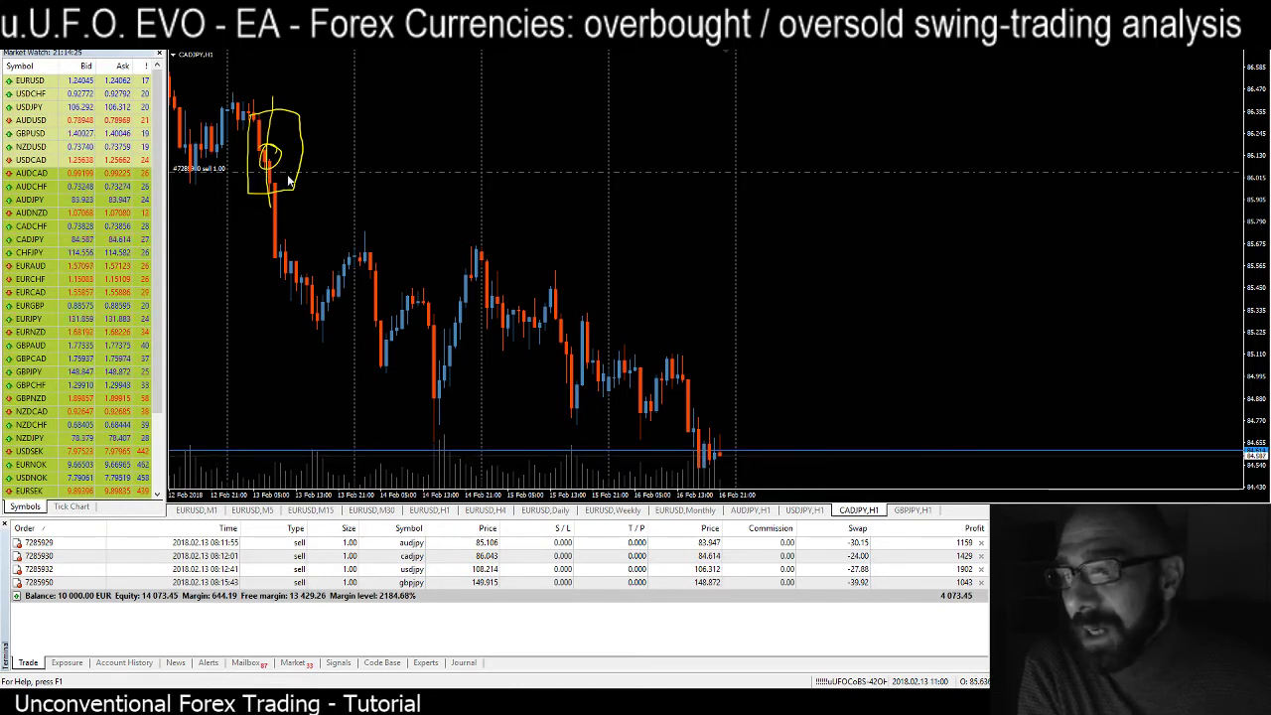
{"action": "left_click", "coordinate": [906, 512]}
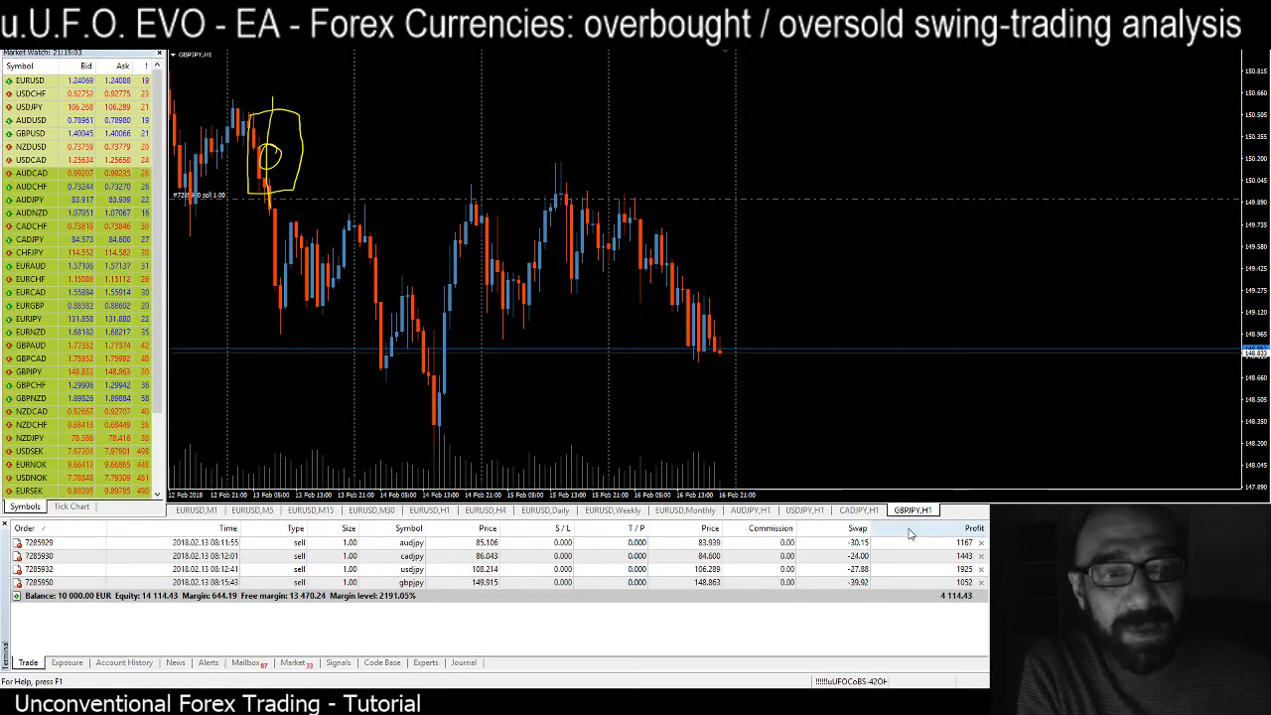
- Step back through the CADJPY, USDJPY and AUDJPY H1 charts to EURUSD,Monthly
{"action": "left_click", "coordinate": [863, 513]}
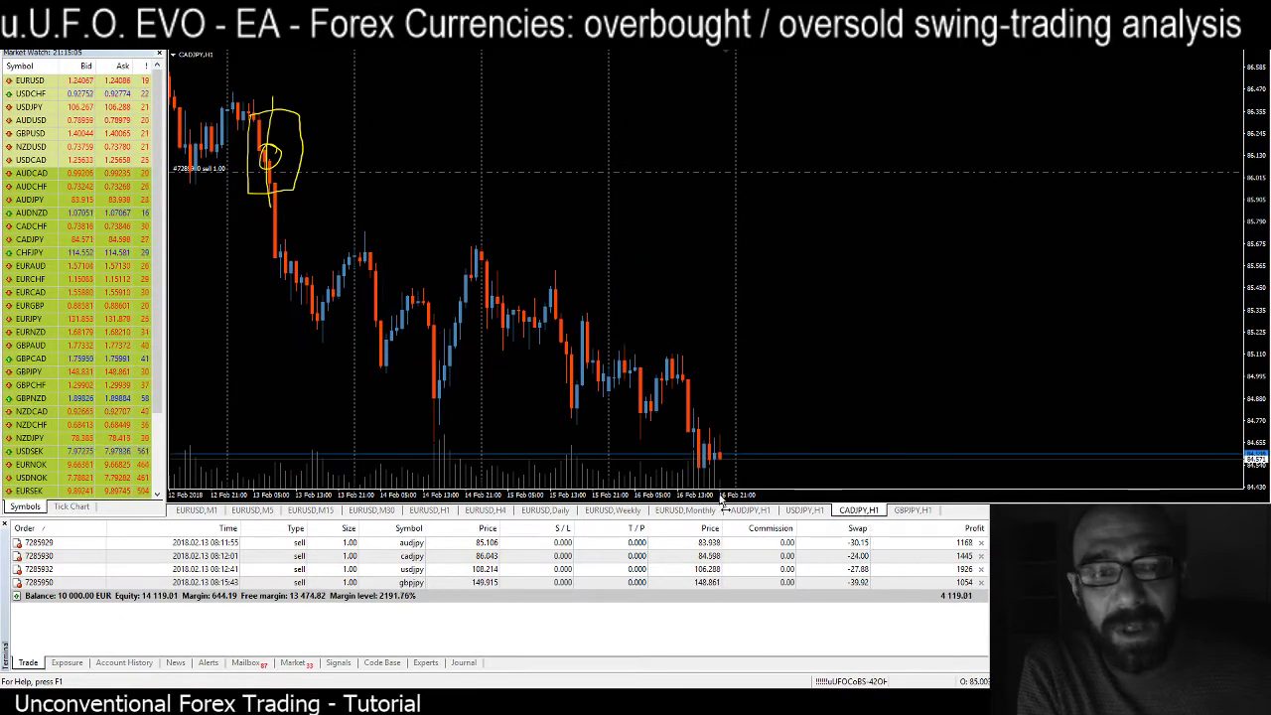
{"action": "left_click", "coordinate": [803, 512]}
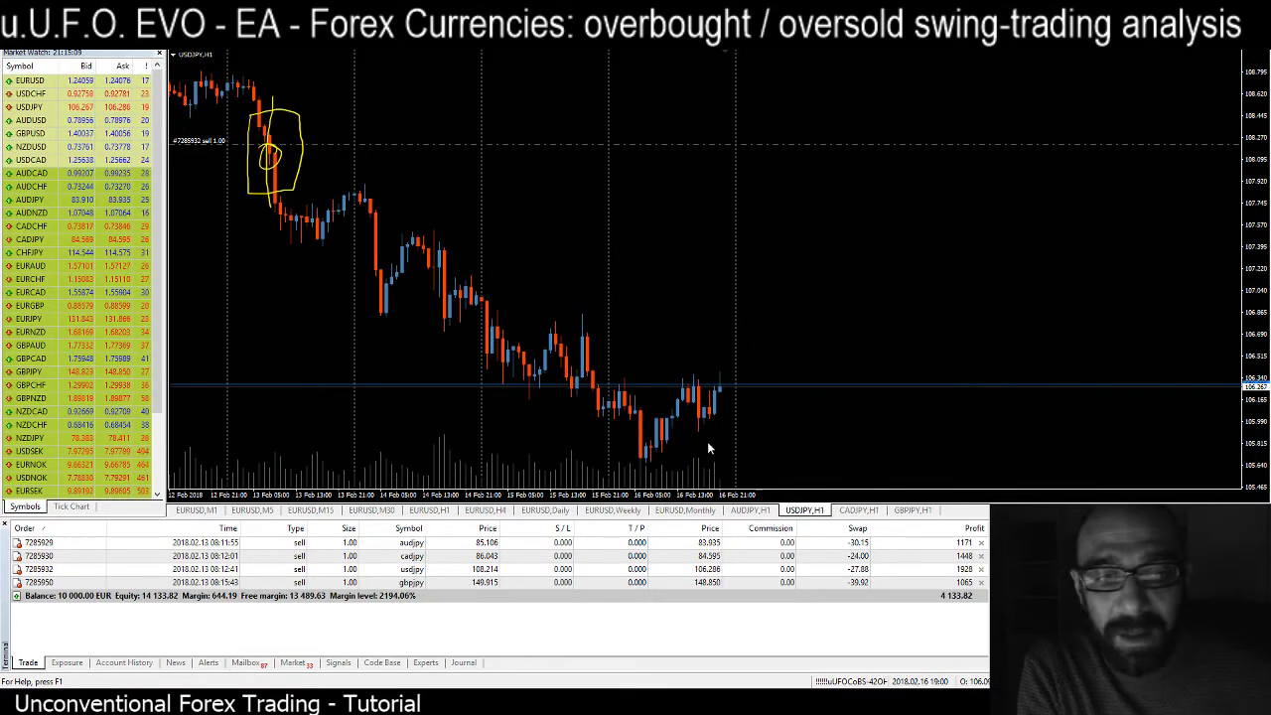
{"action": "left_click", "coordinate": [749, 510]}
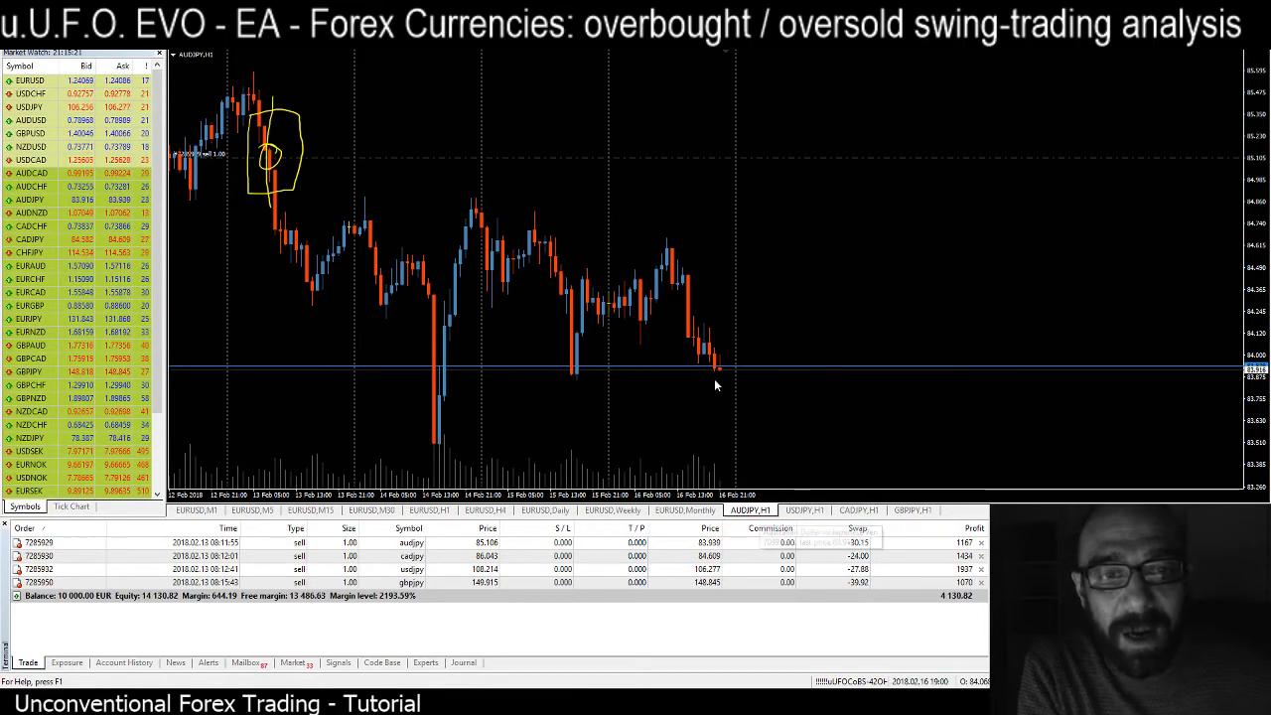
{"action": "left_click", "coordinate": [711, 509]}
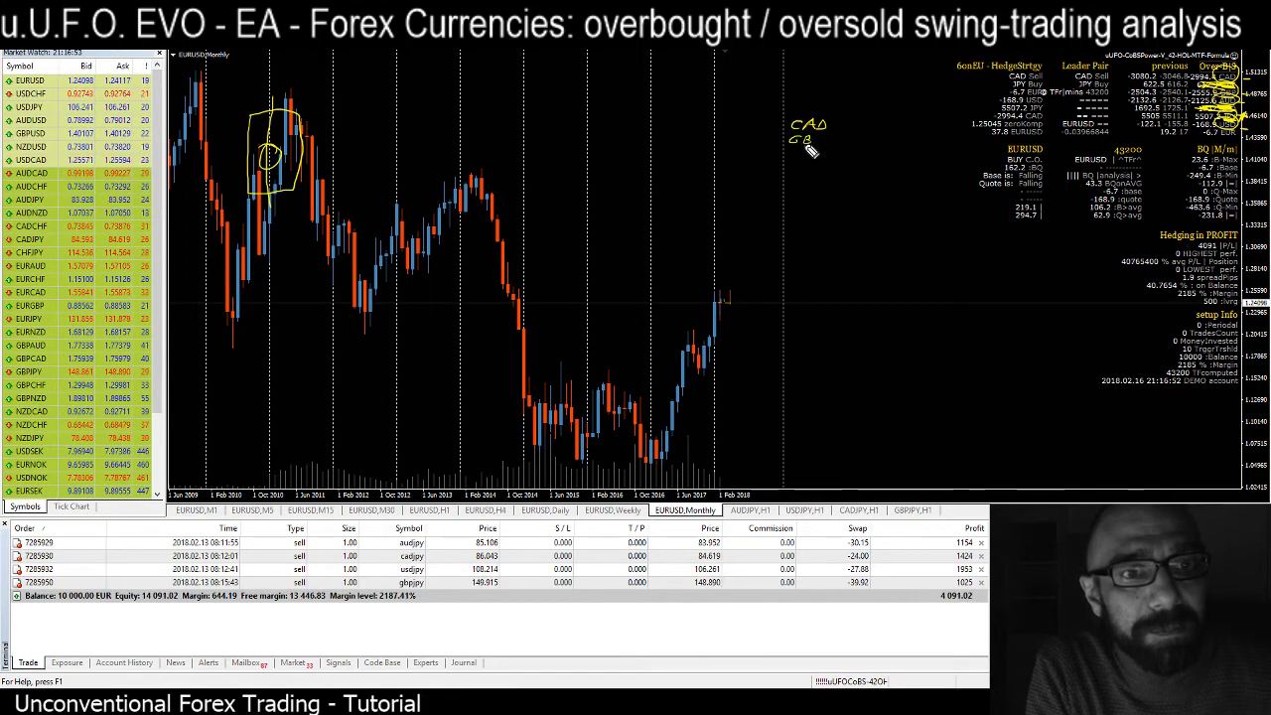
- Handwrite GBP under CAD, 'JPY' beside the currency list, and a circled 4 below it
{"action": "mouse_move", "coordinate": [807, 143]}
{"action": "left_mouse_down"}
{"action": "mouse_move", "coordinate": [820, 142]}
{"action": "mouse_move", "coordinate": [799, 162]}
{"action": "mouse_move", "coordinate": [811, 159]}
{"action": "mouse_move", "coordinate": [813, 175]}
{"action": "left_mouse_up"}
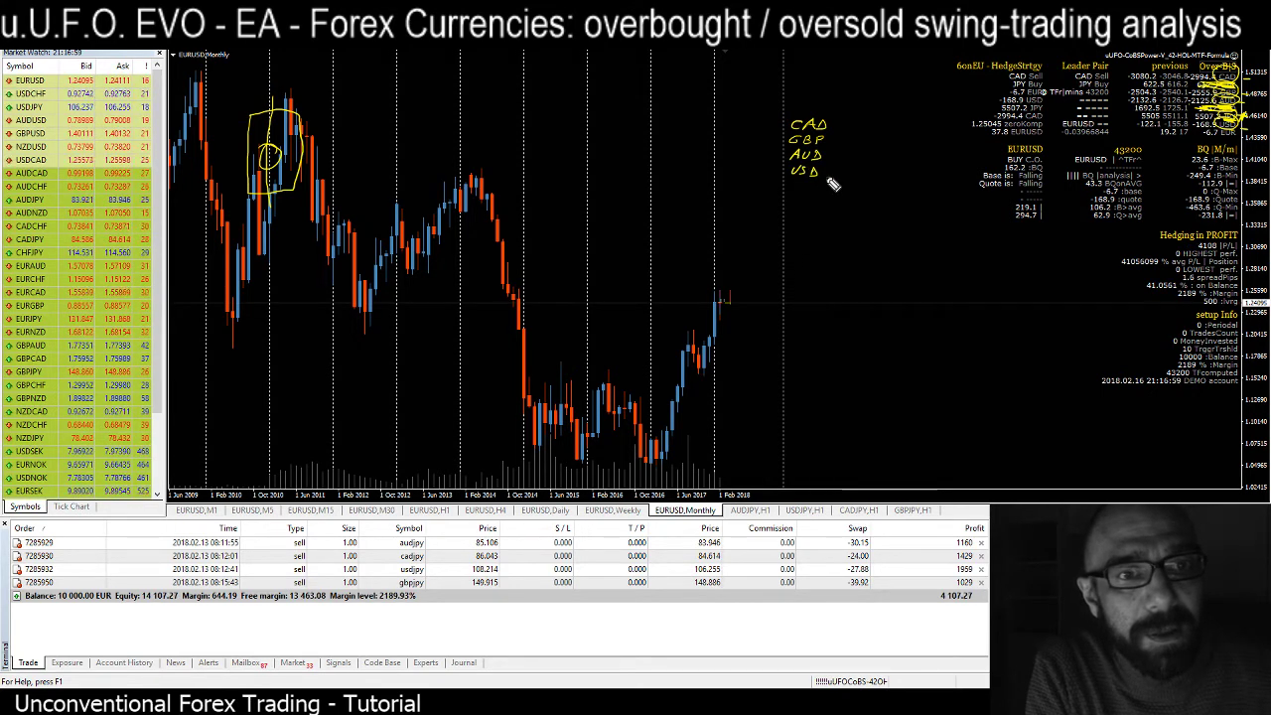
{"action": "left_click_drag", "start_coordinate": [806, 86], "coordinate": [863, 96]}
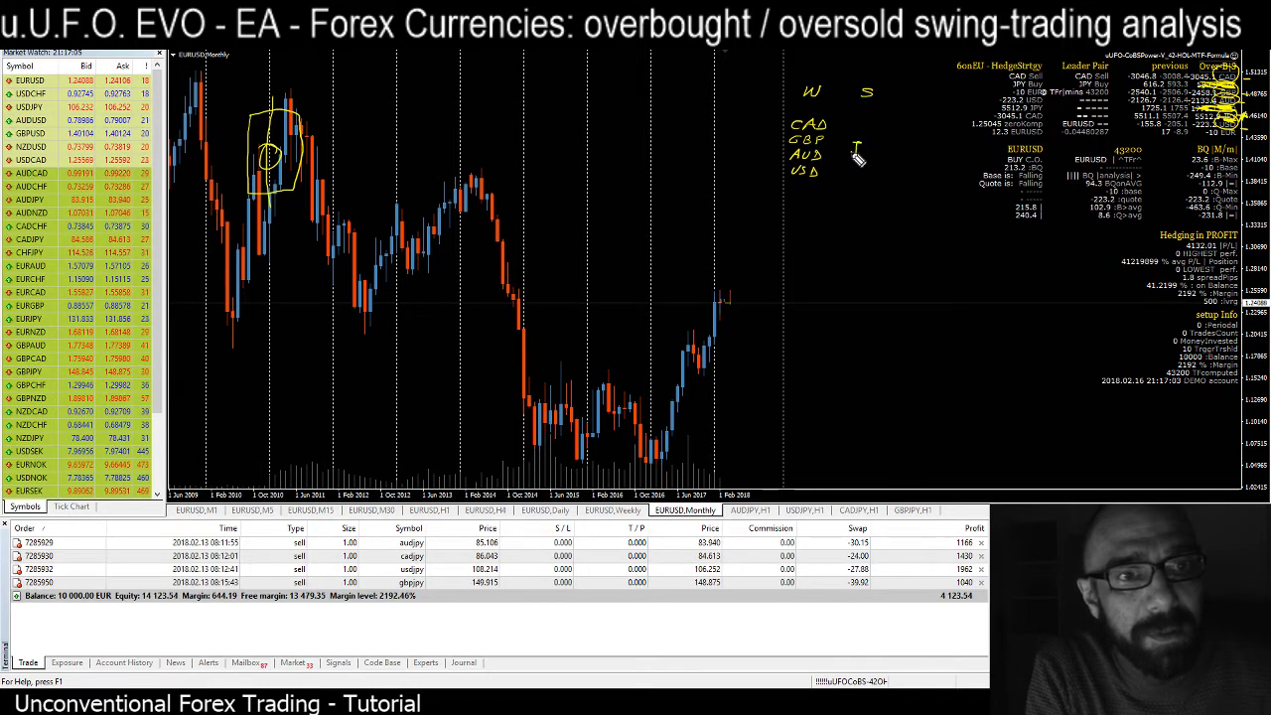
{"action": "mouse_move", "coordinate": [863, 145]}
{"action": "left_mouse_down"}
{"action": "mouse_move", "coordinate": [874, 157]}
{"action": "mouse_move", "coordinate": [812, 177]}
{"action": "left_mouse_up"}
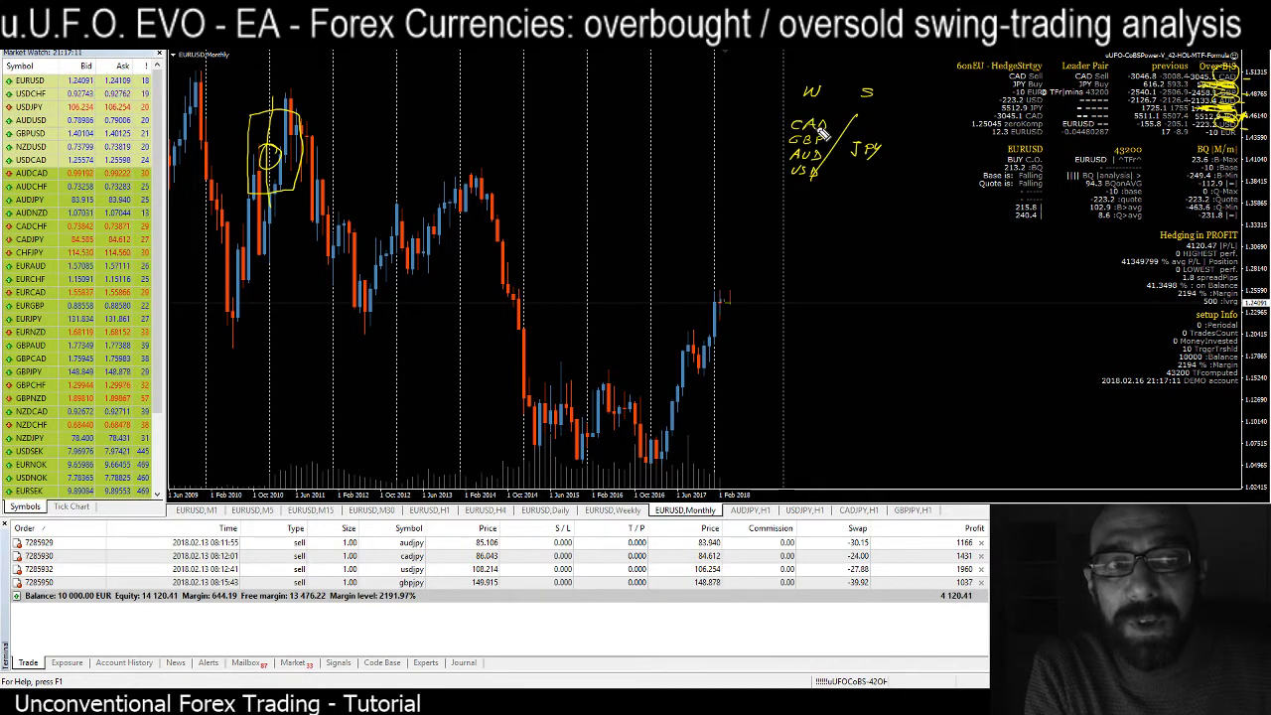
{"action": "mouse_move", "coordinate": [867, 187]}
{"action": "left_mouse_down"}
{"action": "mouse_move", "coordinate": [857, 201]}
{"action": "mouse_move", "coordinate": [879, 204]}
{"action": "mouse_move", "coordinate": [842, 196]}
{"action": "mouse_move", "coordinate": [884, 185]}
{"action": "left_mouse_up"}
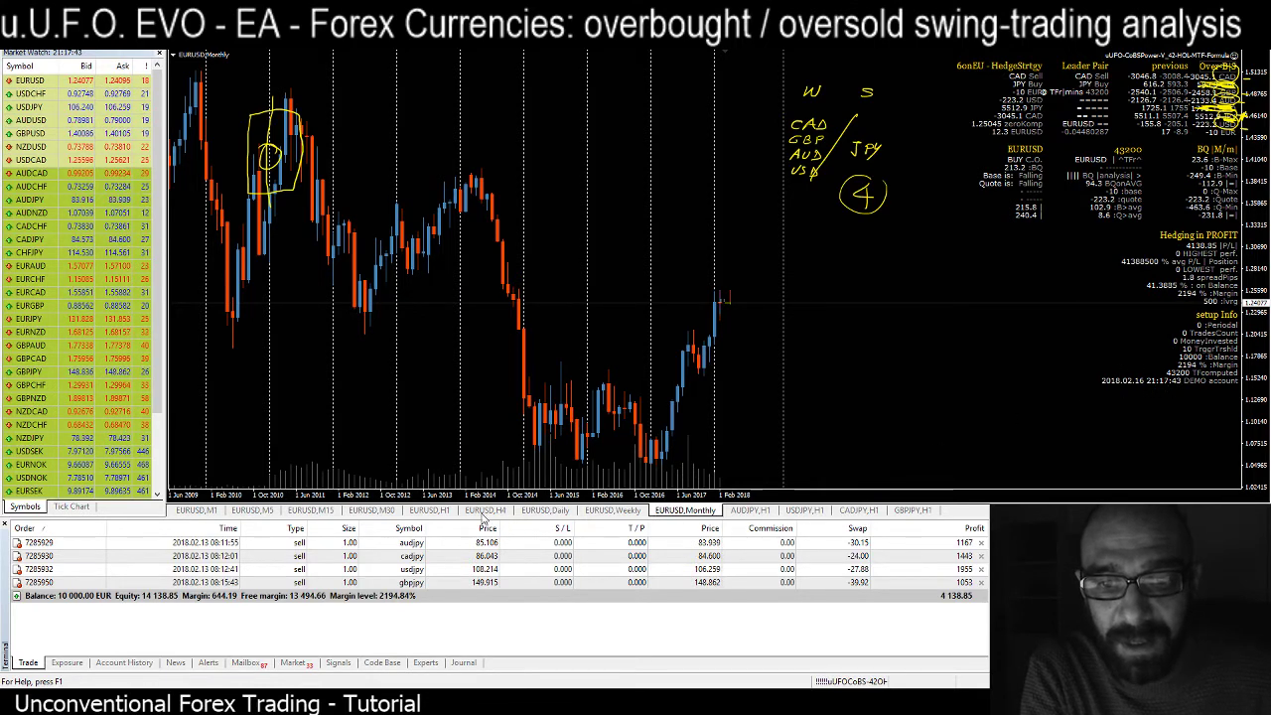
- Switch to the EURUSD,H1 chart and zoom in for wider candles
{"action": "left_click", "coordinate": [429, 510]}
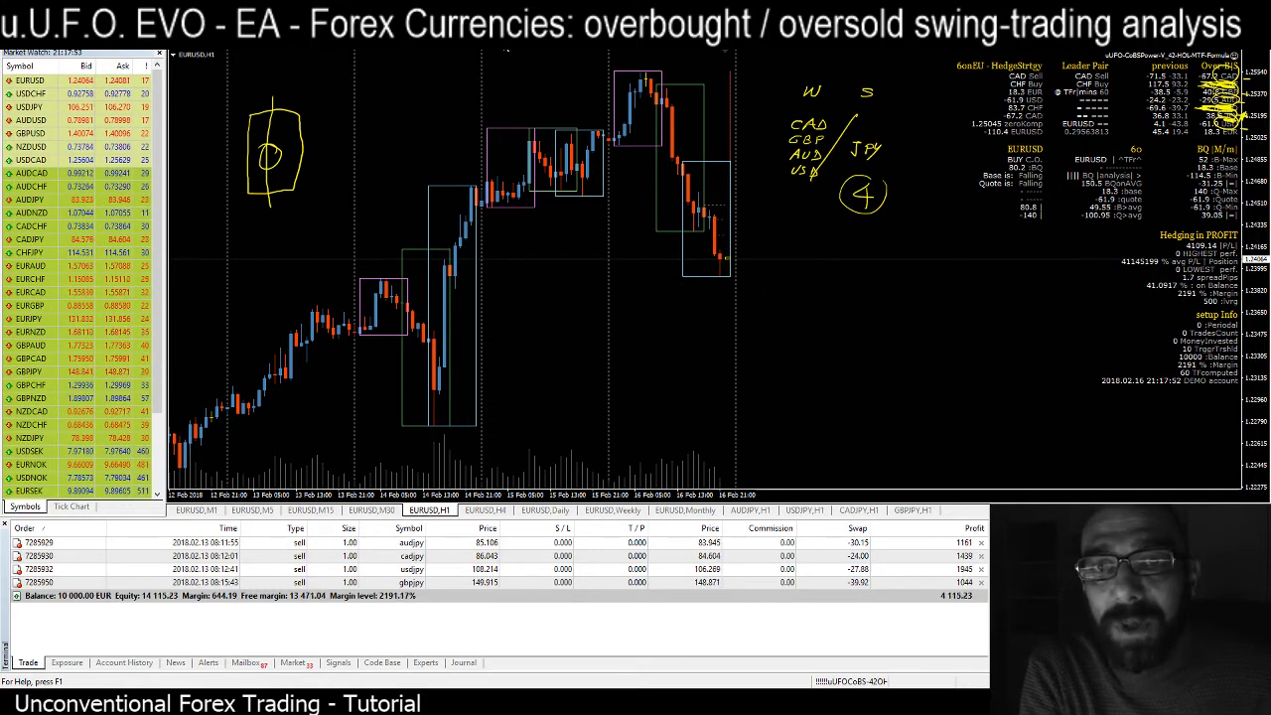
{"action": "key", "text": "plus"}
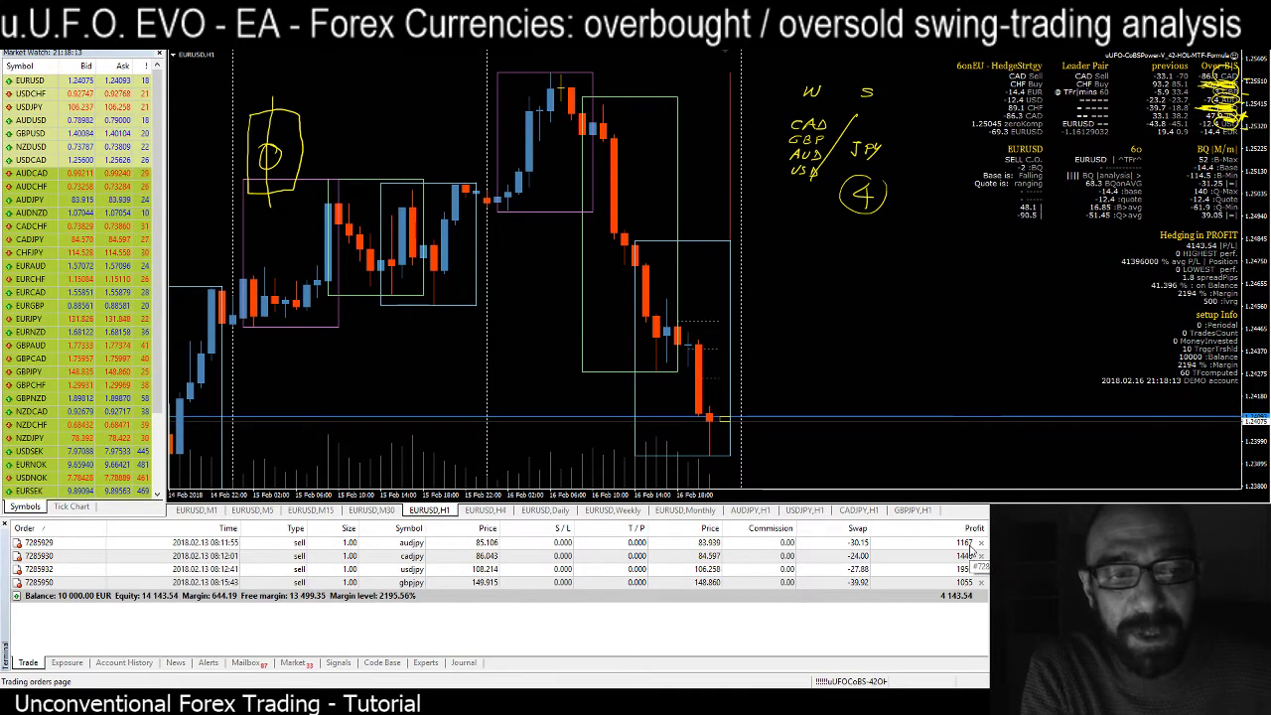
- Set the Trade tab's Profit column to display as Deposit Currency
{"action": "right_click", "coordinate": [972, 534]}
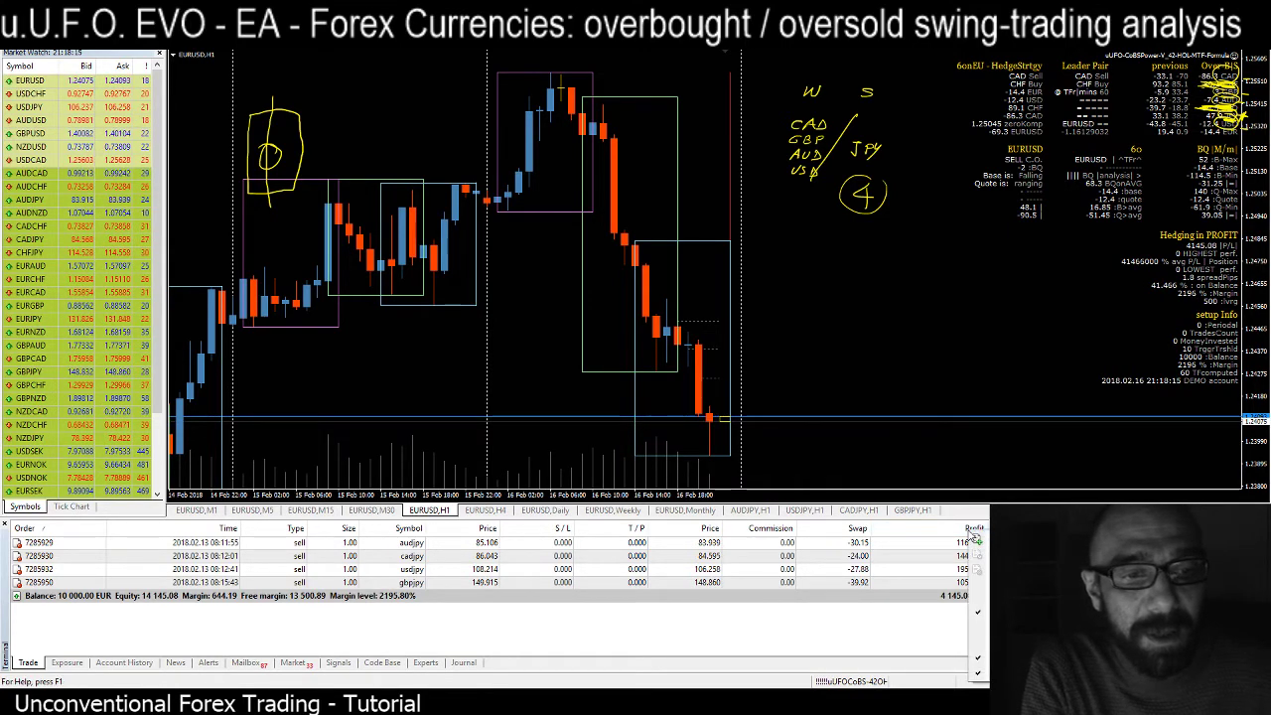
{"action": "mouse_move", "coordinate": [981, 590]}
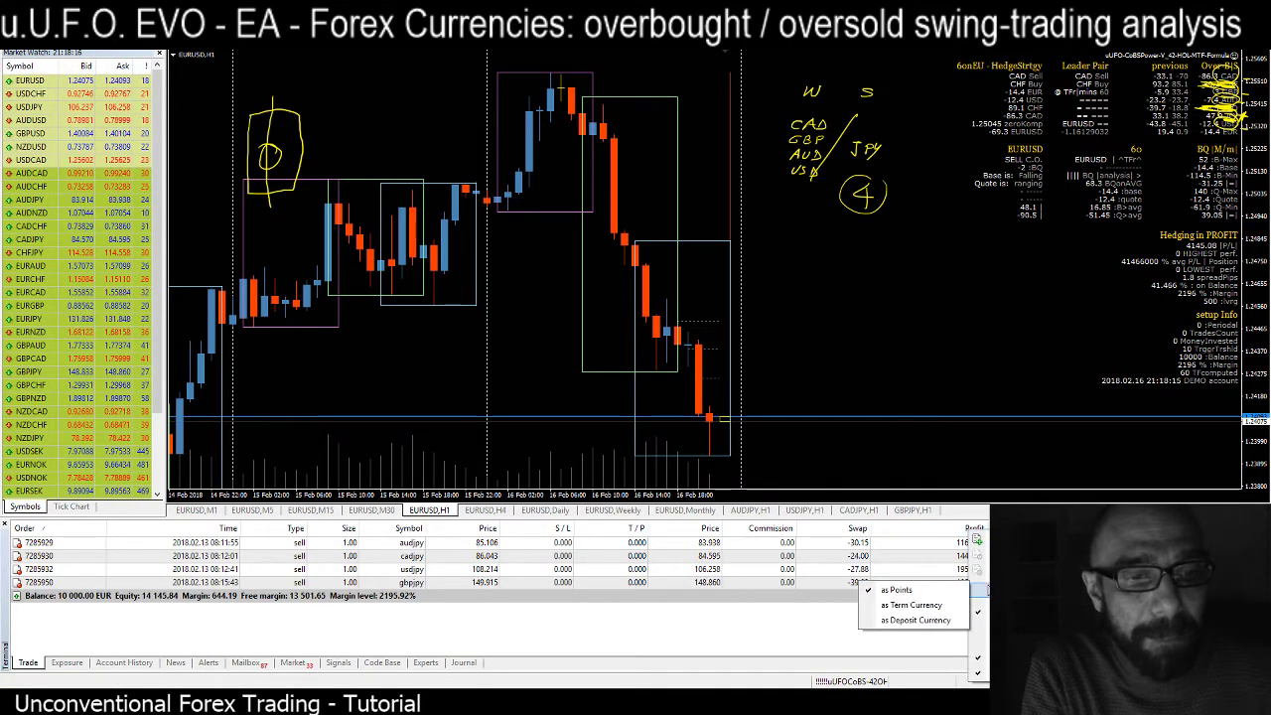
{"action": "left_click", "coordinate": [914, 620]}
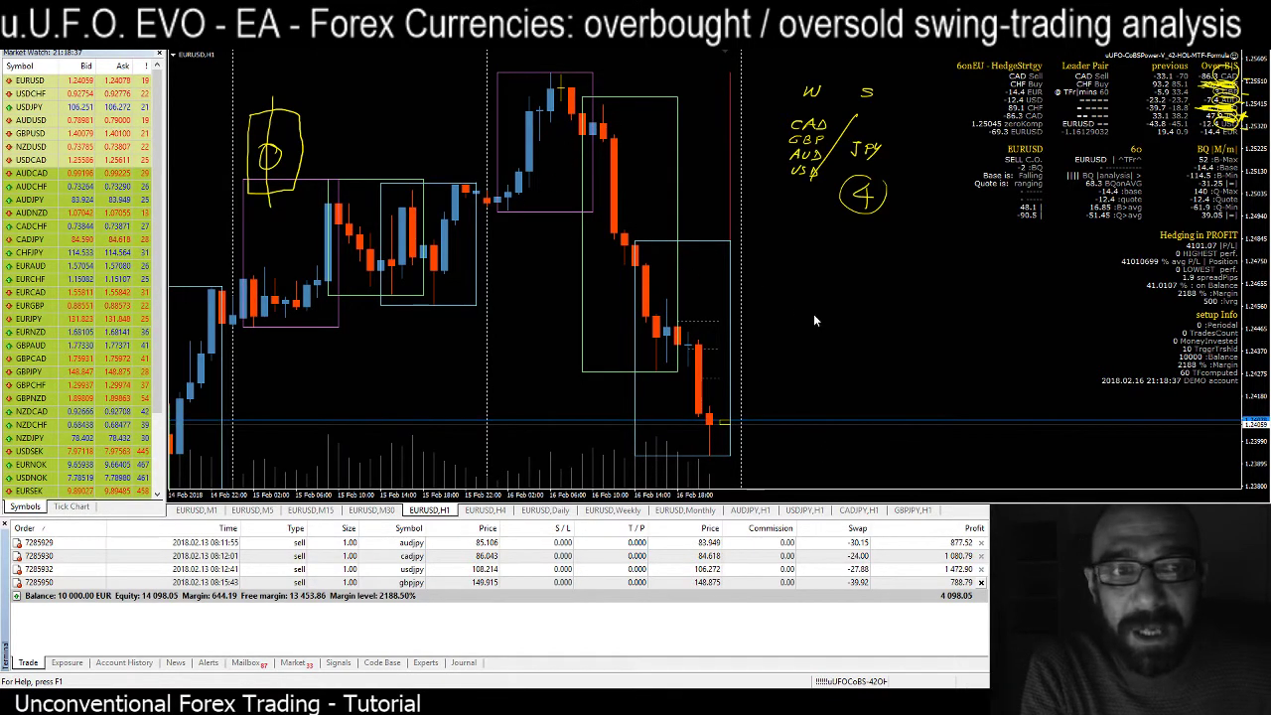
- Clear the annotations and close the GBPJPY, USDJPY, CADJPY and AUDJPY sell orders in profit
{"action": "key", "text": "Escape"}
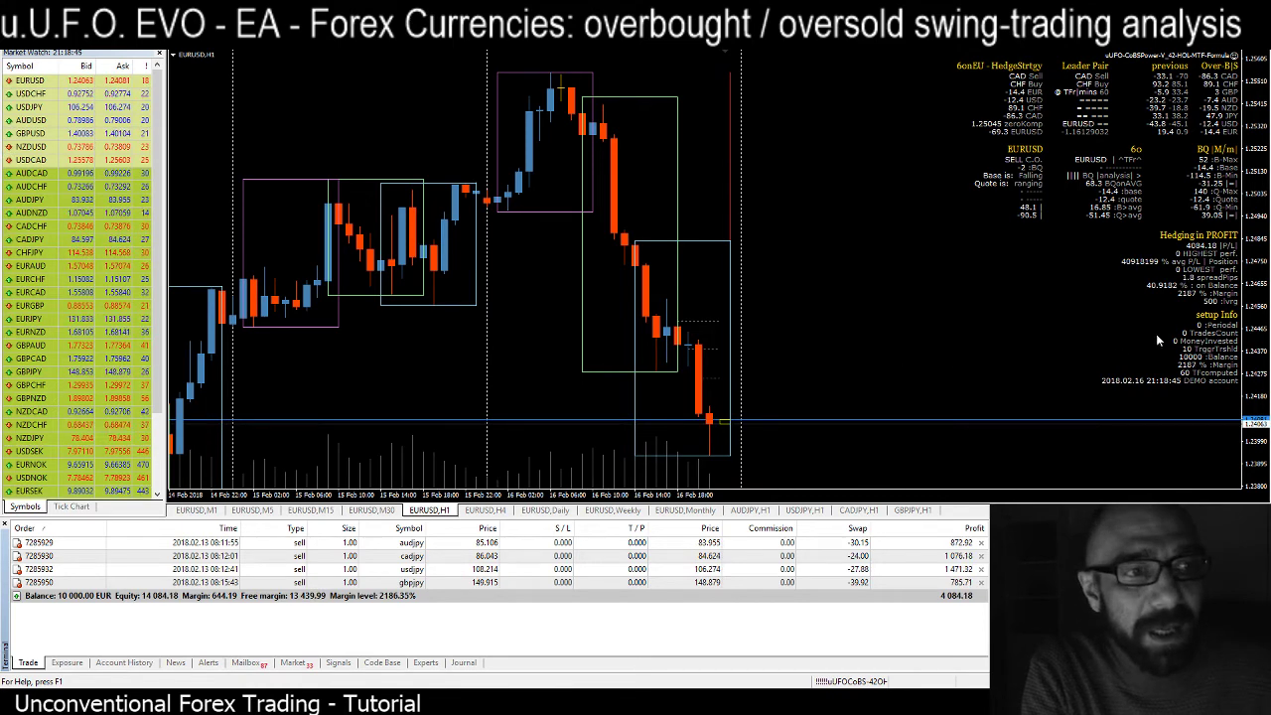
{"action": "left_click", "coordinate": [671, 510]}
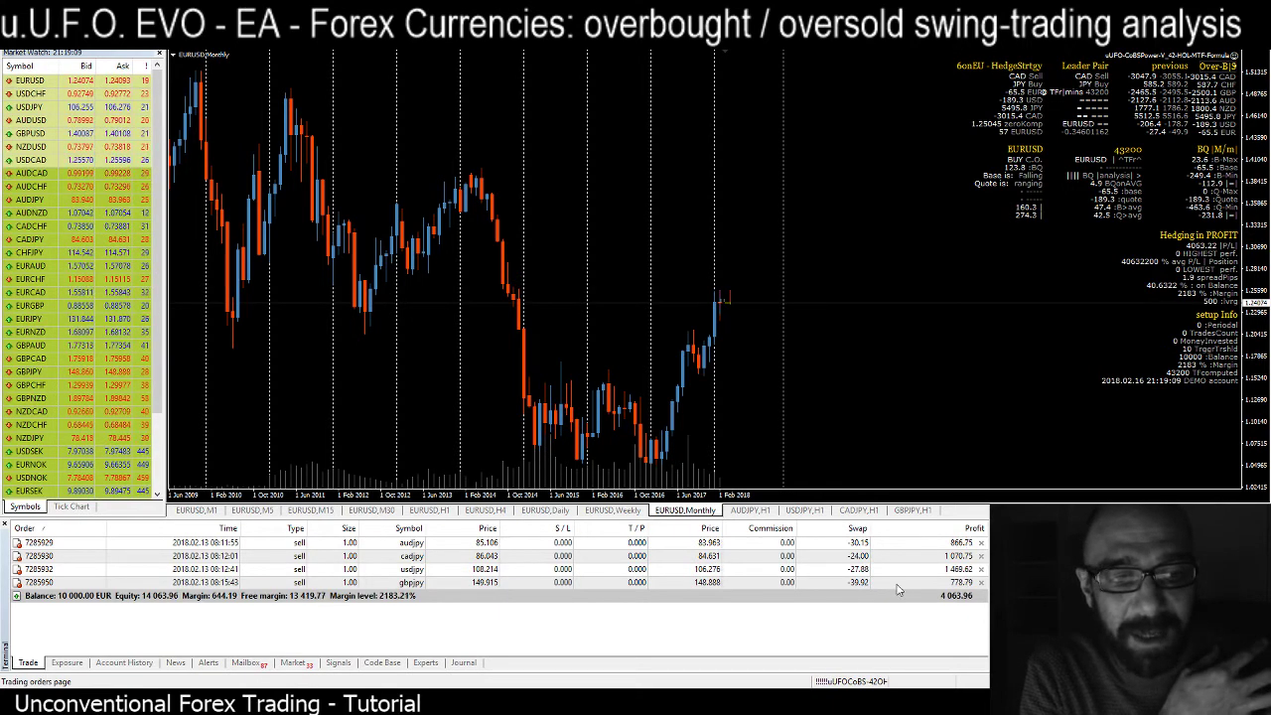
{"action": "left_click", "coordinate": [981, 583]}
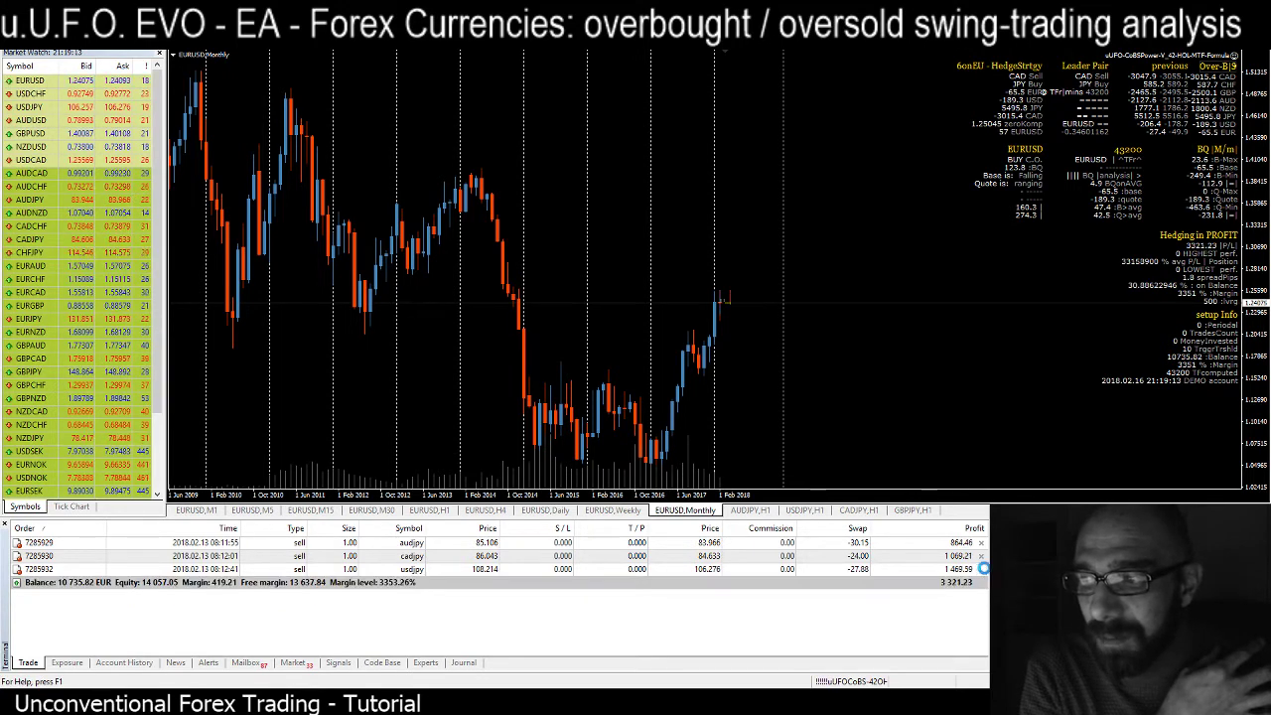
{"action": "left_click", "coordinate": [981, 569]}
{"action": "left_click", "coordinate": [981, 556]}
{"action": "left_click", "coordinate": [980, 544]}
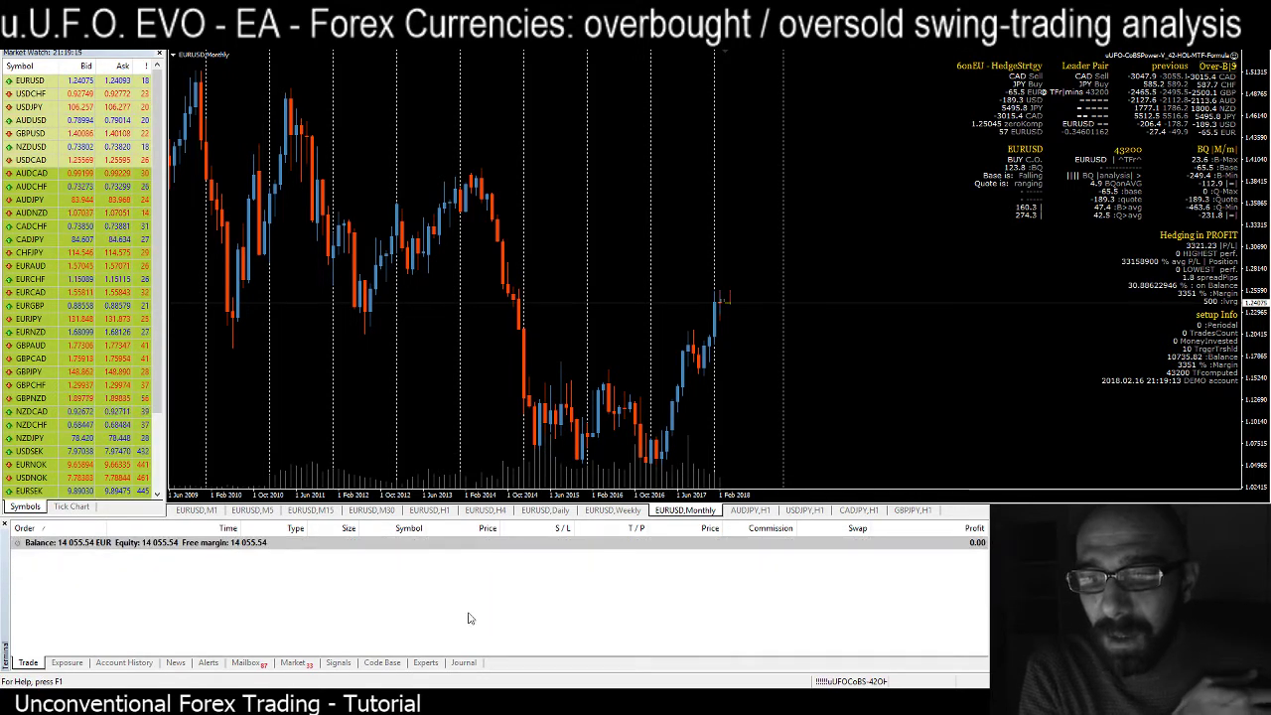
- Show the Account History listing the closed sells and the 14,055.54 EUR balance
{"action": "left_click", "coordinate": [129, 663]}
{"action": "right_click", "coordinate": [268, 583]}
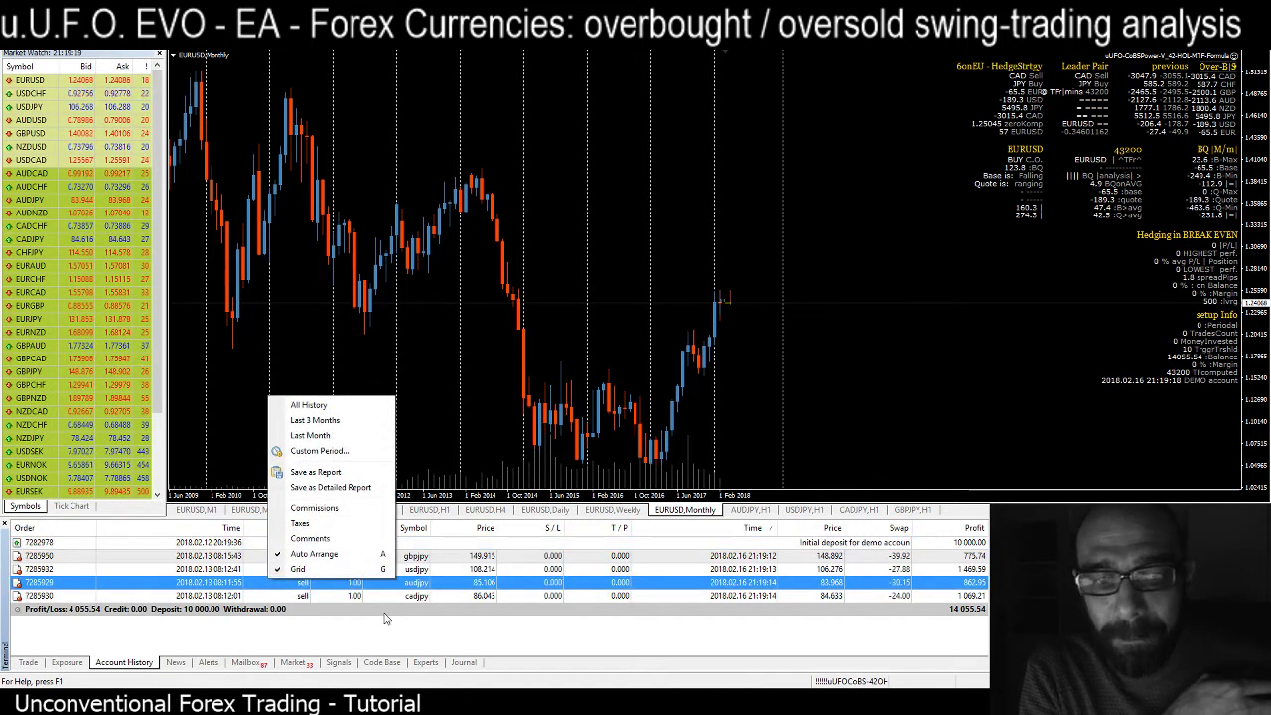
{"action": "key", "text": "Escape"}
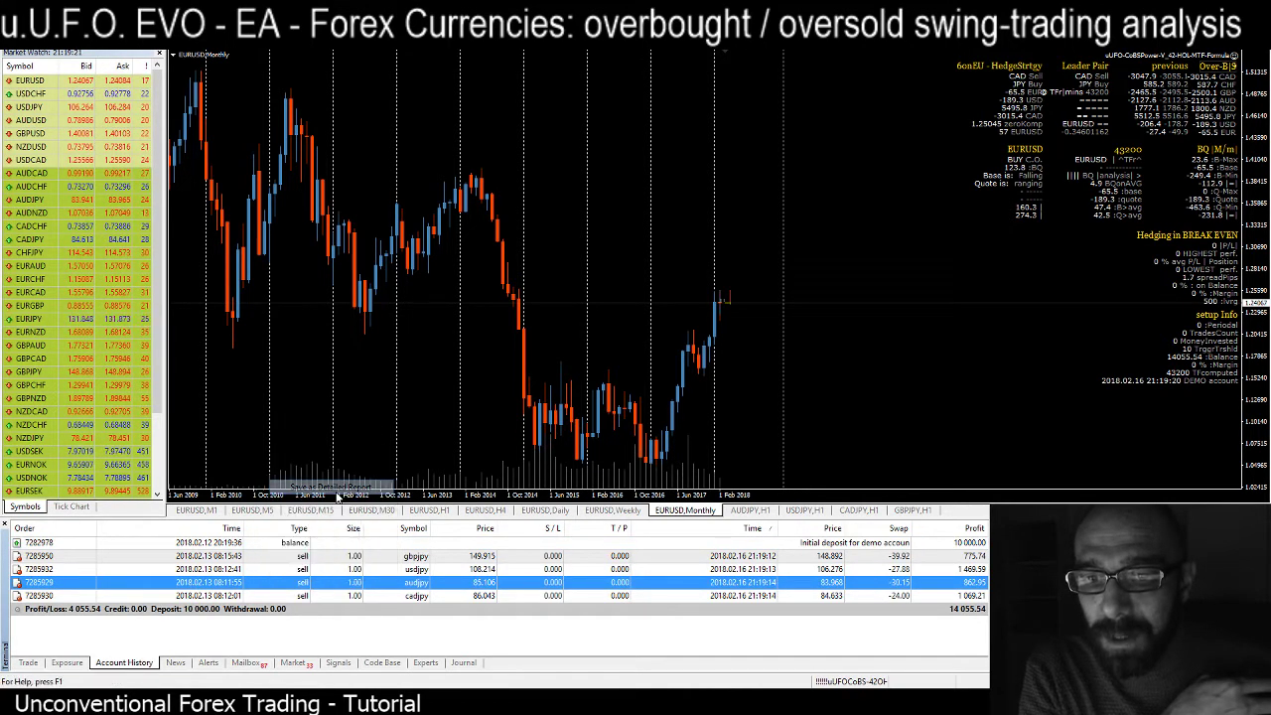